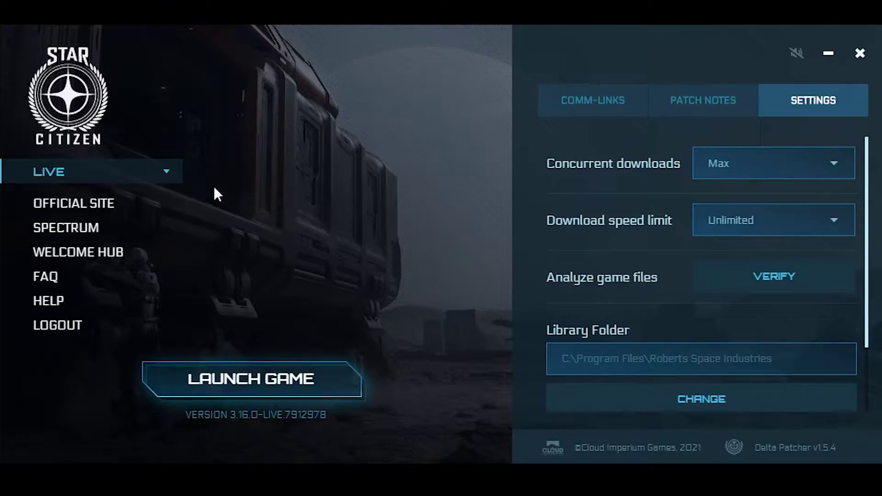
- Choose PTU from the launcher's game channel list, replacing LIVE
{"action": "left_click", "coordinate": [167, 174]}
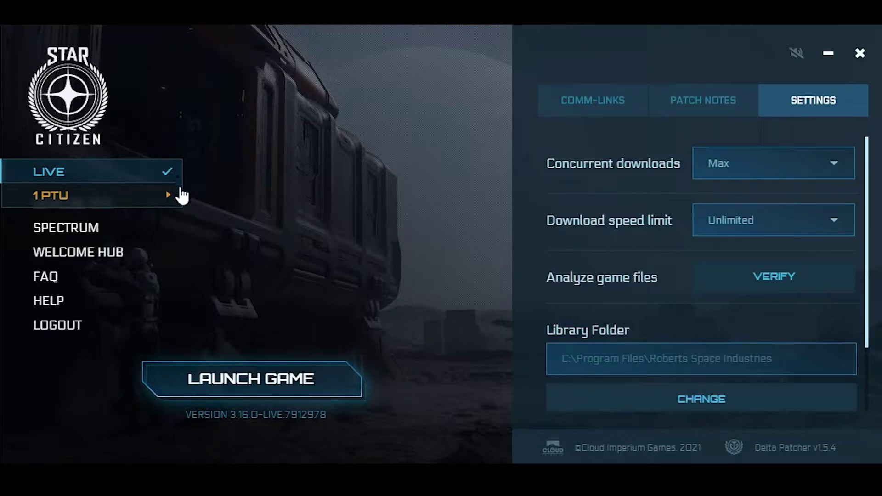
{"action": "left_click", "coordinate": [141, 196]}
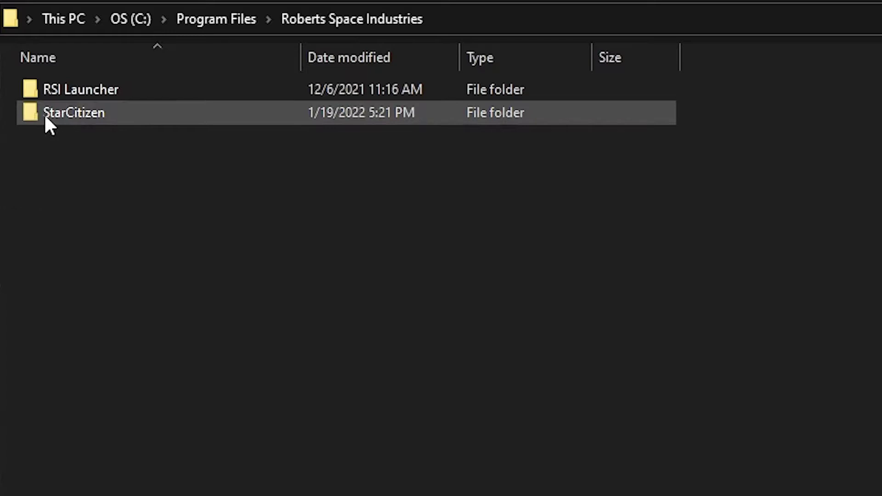
- Open the StarCitizen folder and rename its LIVE subfolder to PTU
{"action": "double_click", "coordinate": [44, 114]}
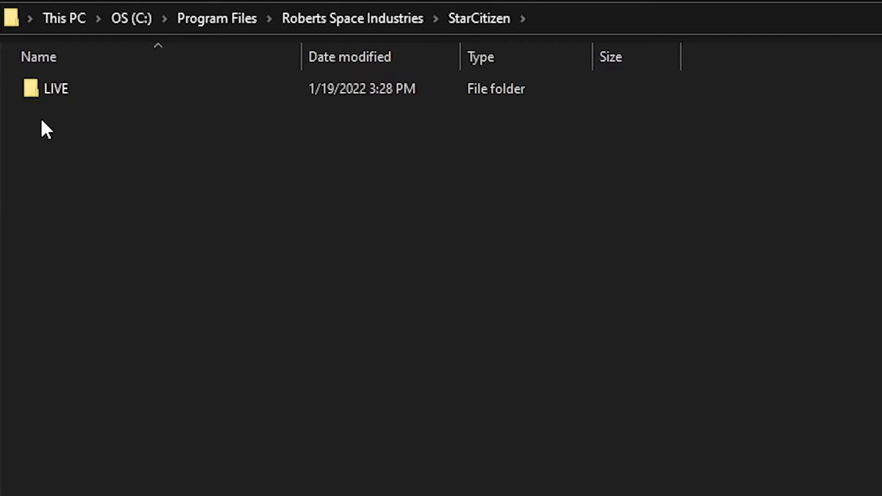
{"action": "left_click", "coordinate": [44, 92]}
{"action": "right_click", "coordinate": [44, 89]}
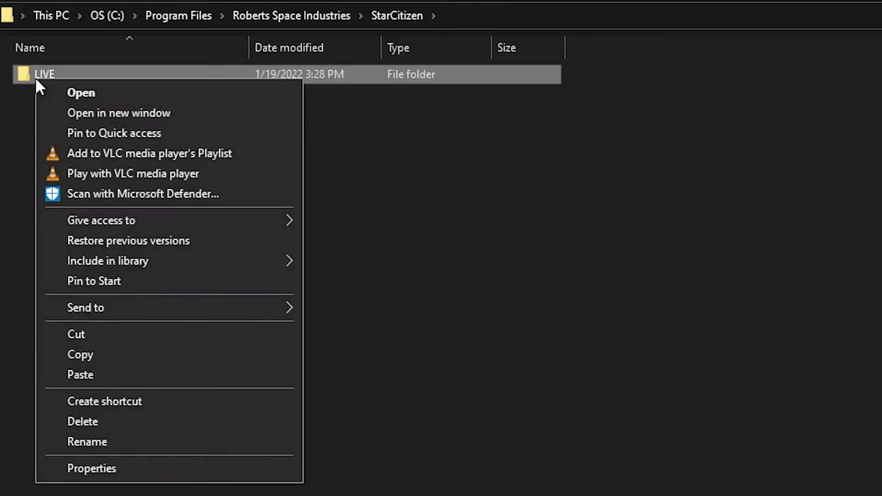
{"action": "left_click", "coordinate": [153, 441]}
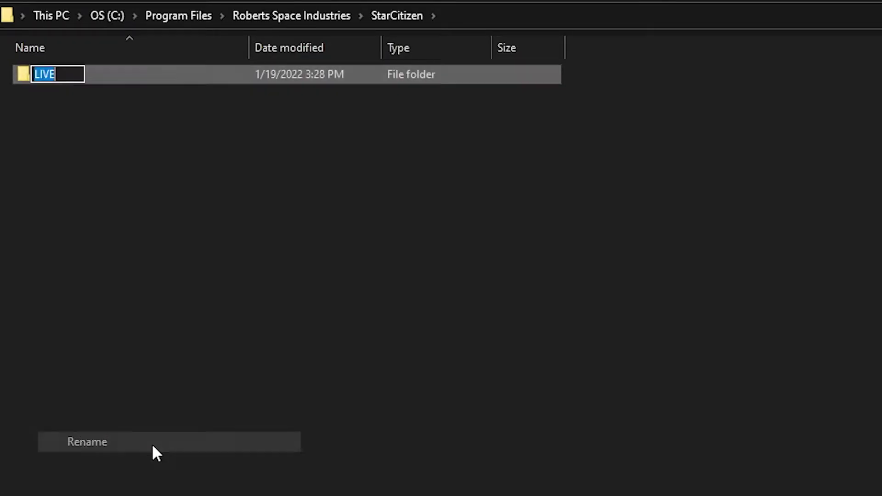
{"action": "type", "text": "PTU"}
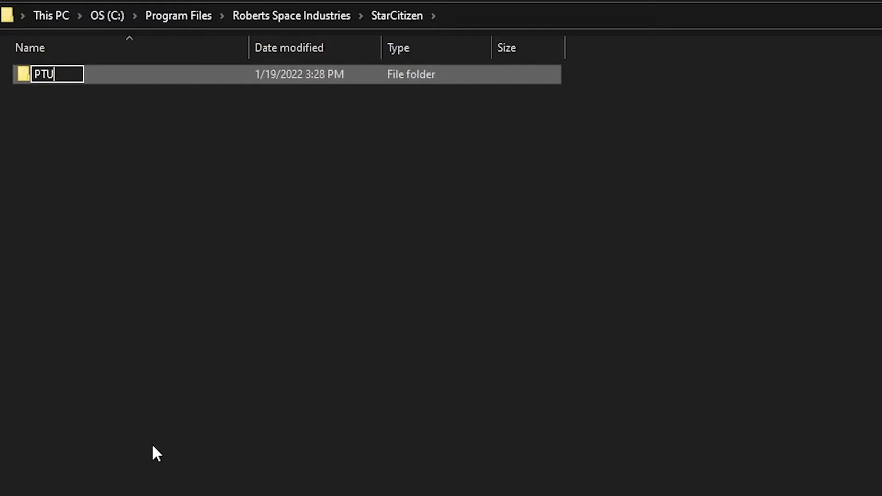
{"action": "key", "text": "Return"}
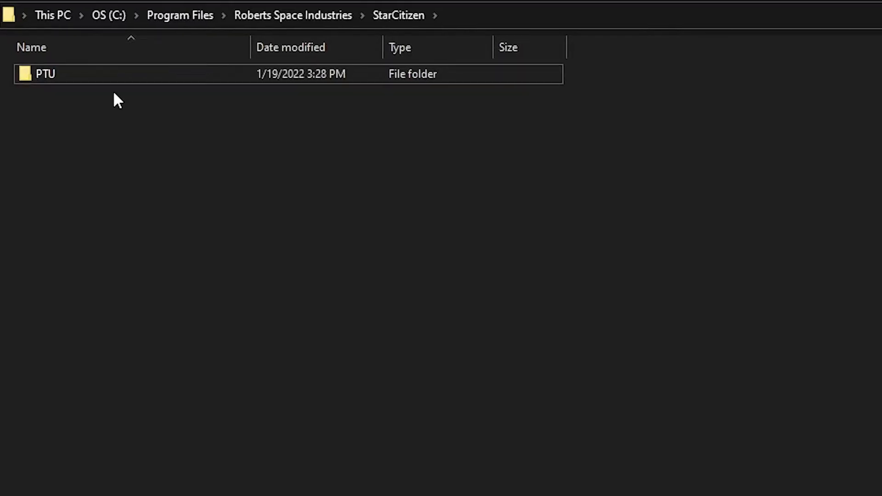
- Copy the USER folder from PTU and paste it into StarCitizen
{"action": "double_click", "coordinate": [41, 74]}
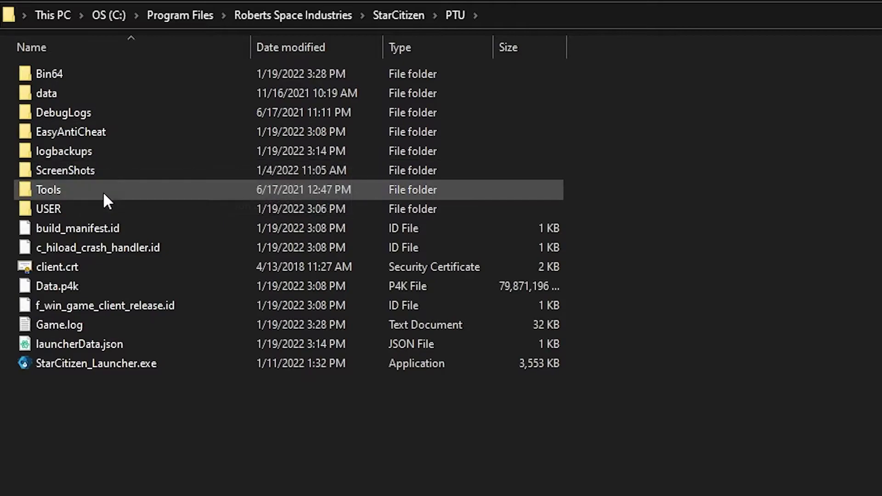
{"action": "right_click", "coordinate": [101, 212]}
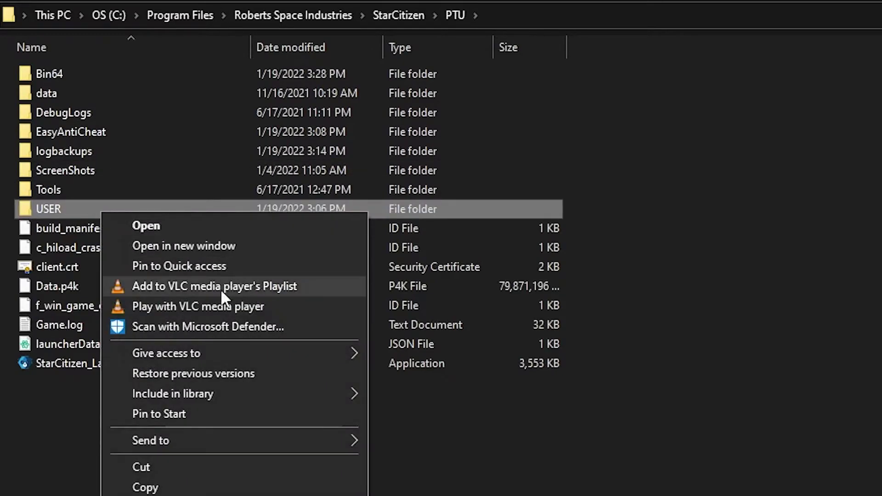
{"action": "left_click", "coordinate": [197, 488]}
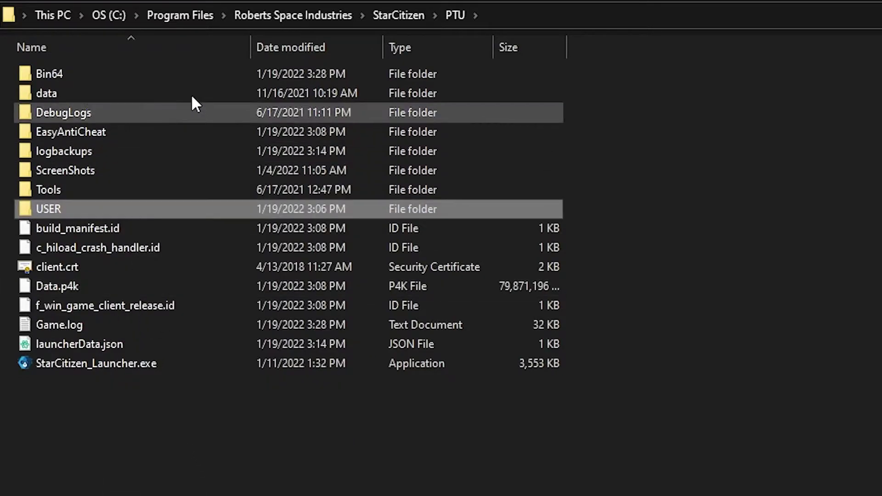
{"action": "left_click", "coordinate": [395, 14]}
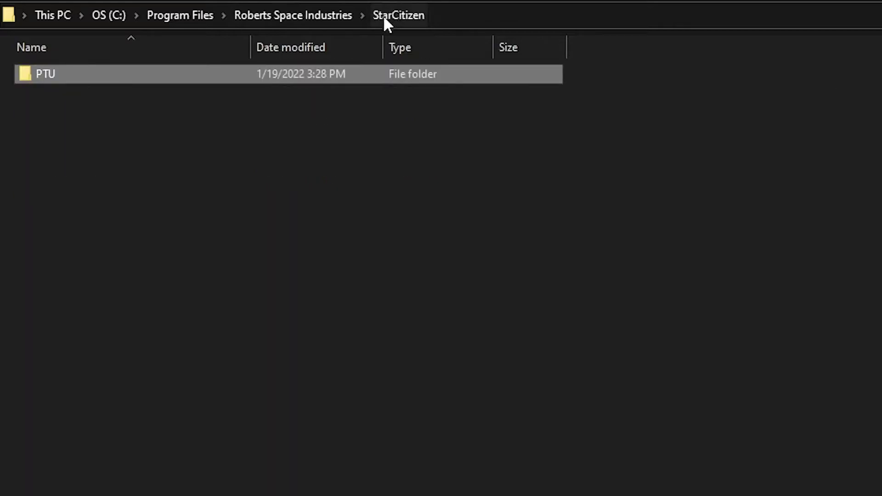
{"action": "right_click", "coordinate": [313, 198]}
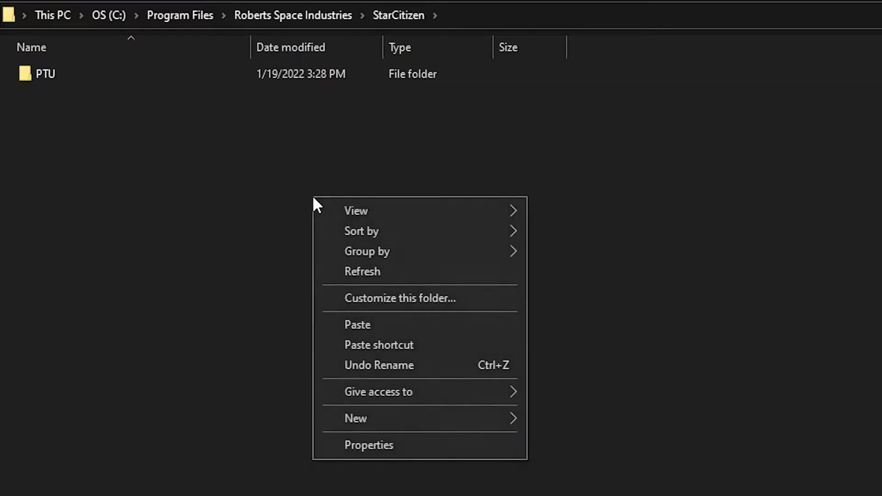
{"action": "left_click", "coordinate": [406, 324]}
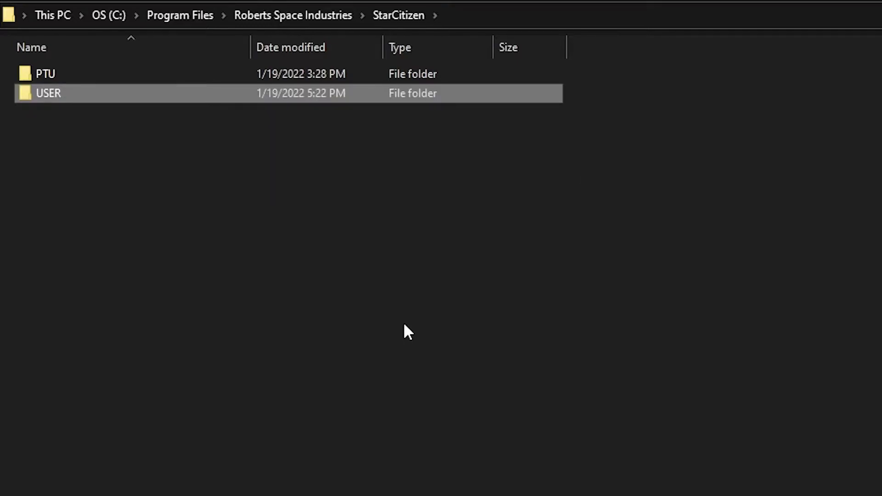
- Rename the pasted USER folder to 'USER live'
{"action": "right_click", "coordinate": [94, 97]}
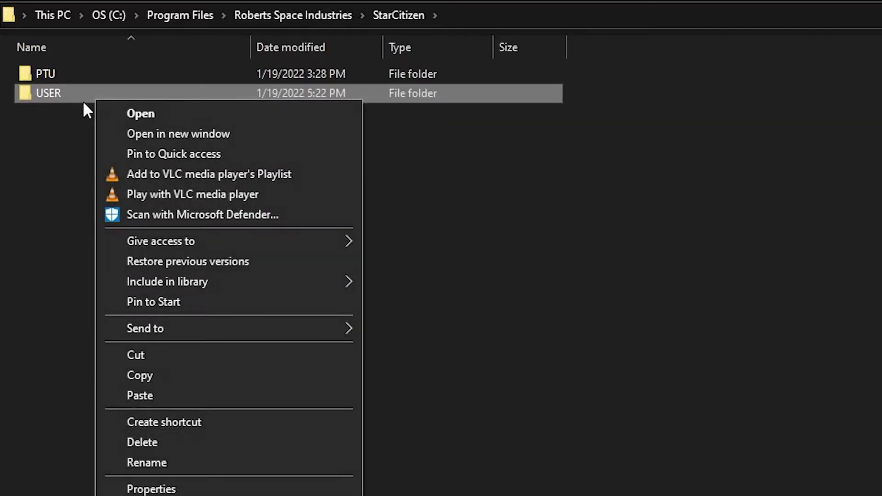
{"action": "left_click", "coordinate": [180, 461]}
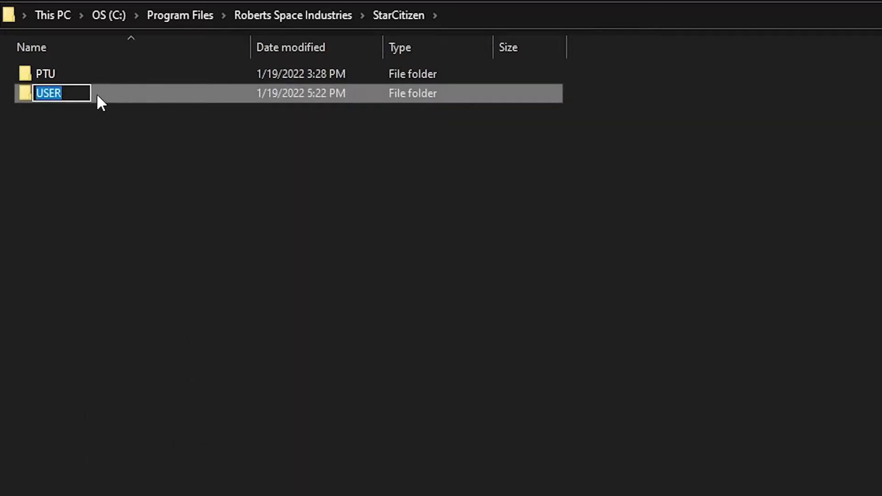
{"action": "left_click", "coordinate": [82, 97]}
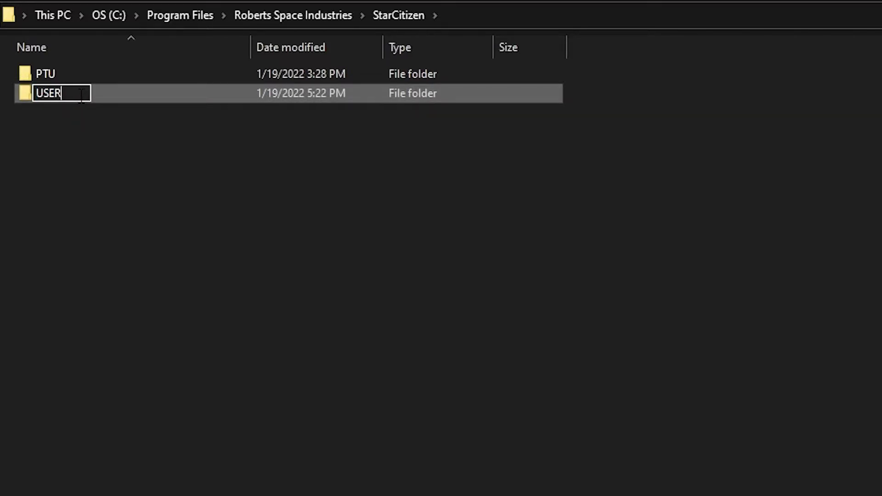
{"action": "type", "text": " live"}
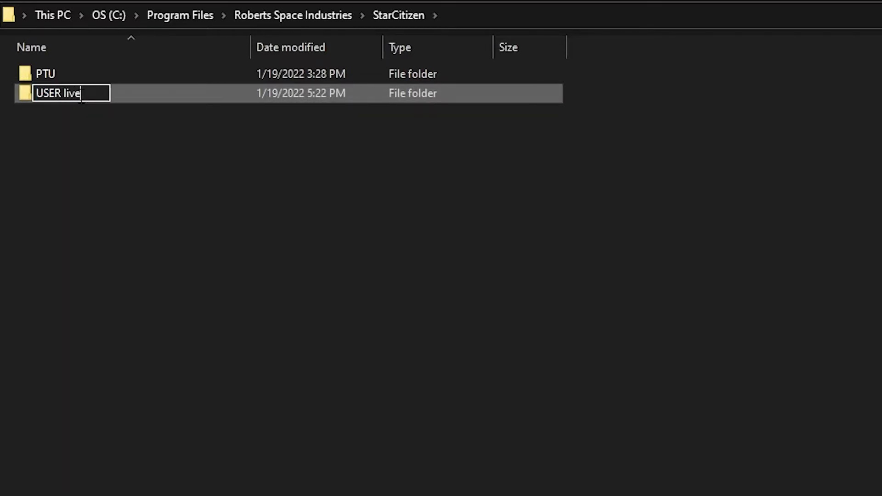
{"action": "left_click", "coordinate": [359, 232]}
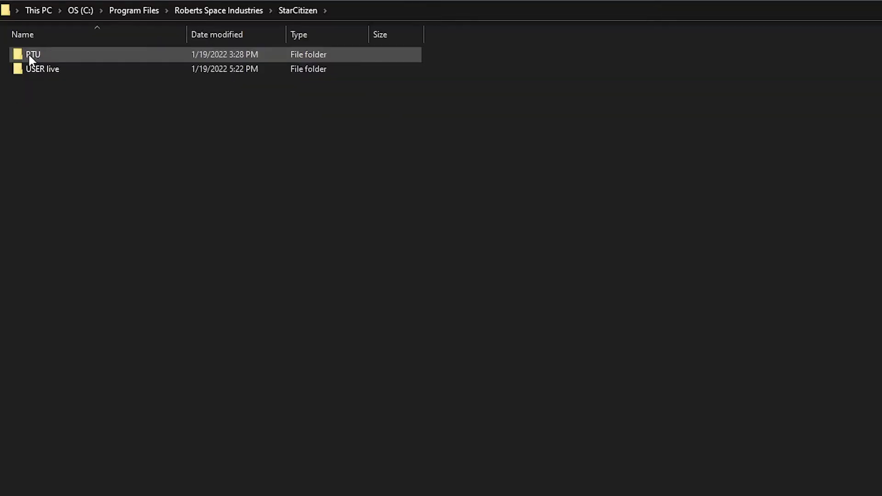
- Open PTU and delete its USER folder
{"action": "left_click", "coordinate": [28, 55]}
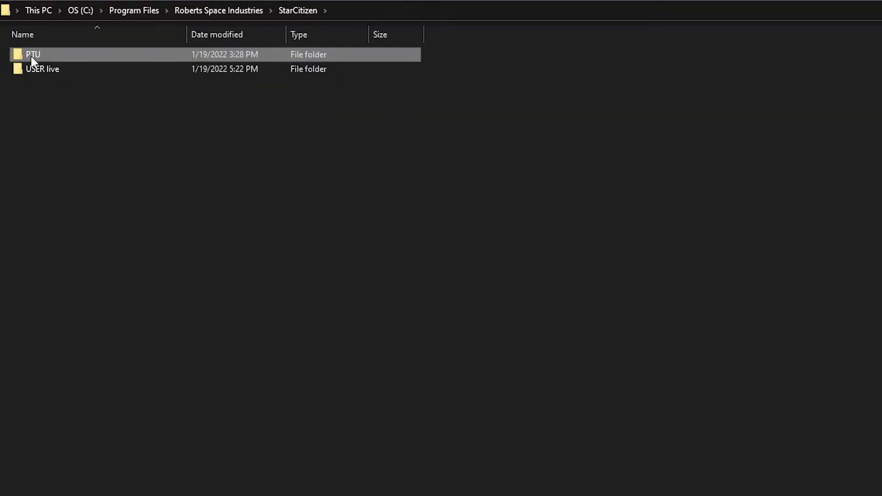
{"action": "double_click", "coordinate": [31, 59]}
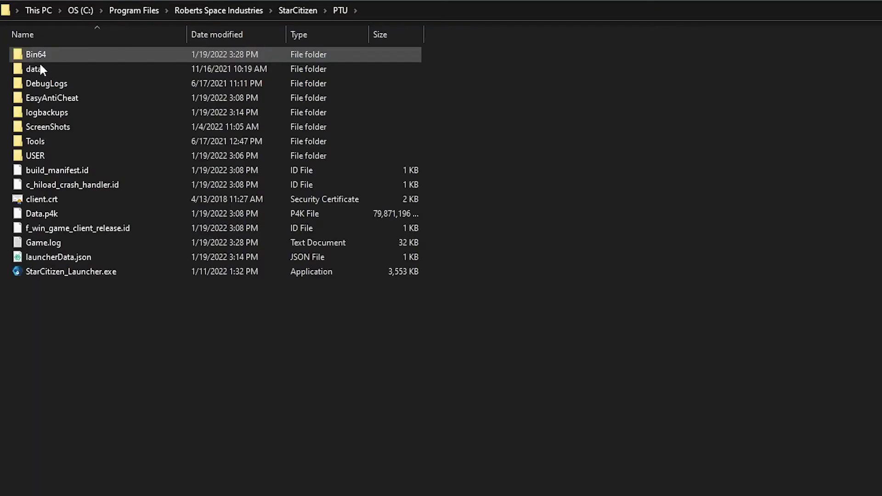
{"action": "left_click", "coordinate": [95, 156]}
{"action": "right_click", "coordinate": [95, 156]}
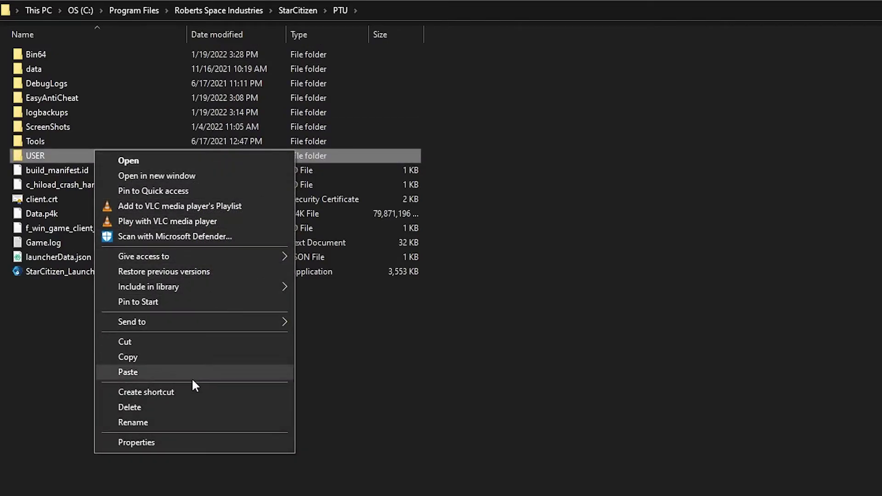
{"action": "left_click", "coordinate": [184, 414]}
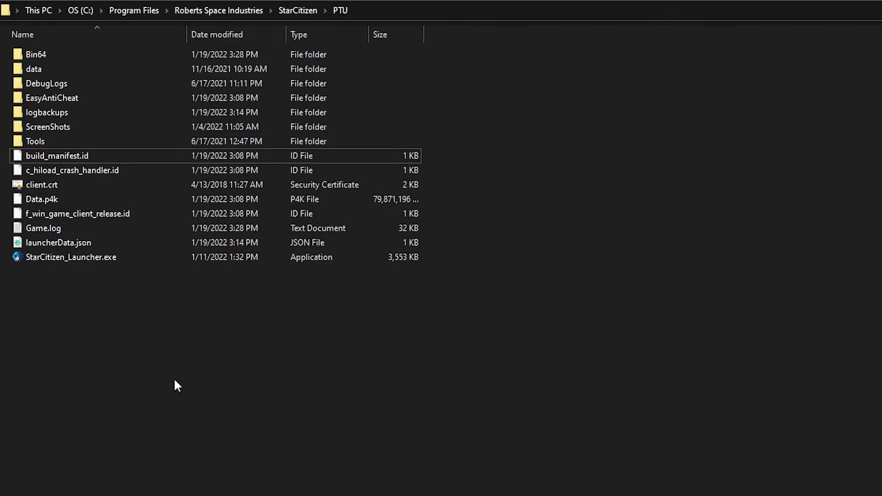
- Delete the EasyAntiCheat folder and go back up to StarCitizen
{"action": "right_click", "coordinate": [84, 97]}
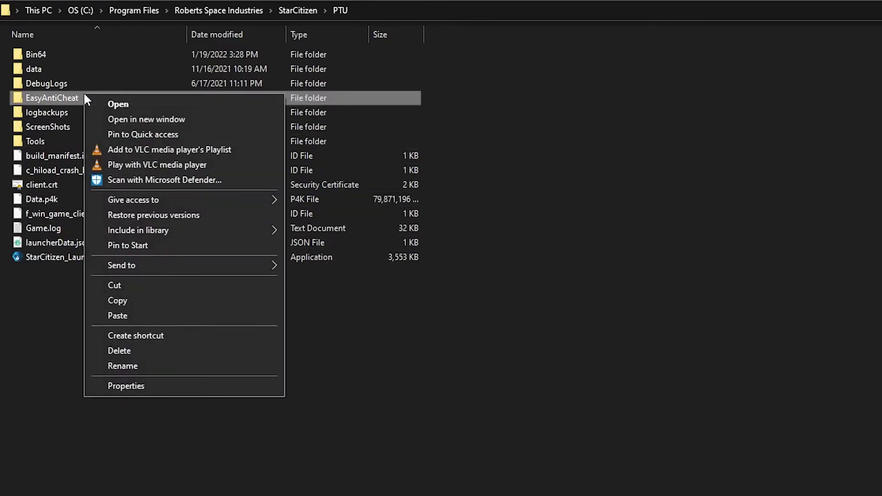
{"action": "left_click", "coordinate": [194, 356]}
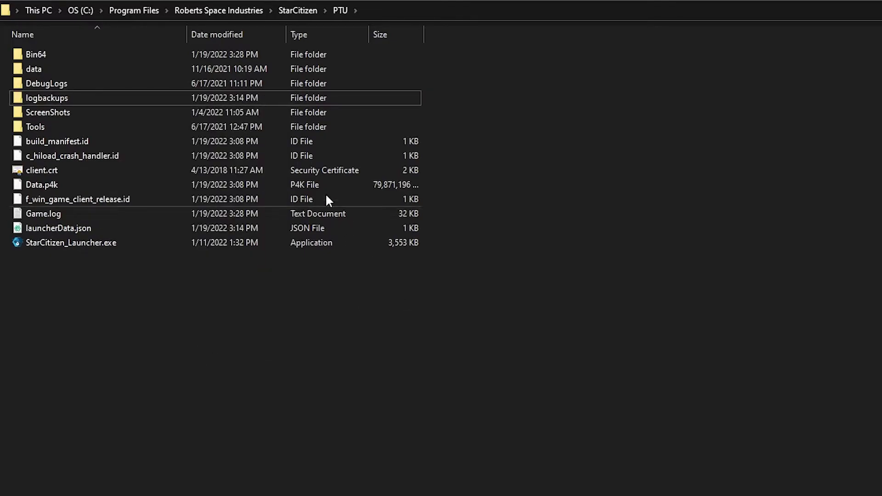
{"action": "left_click", "coordinate": [298, 11]}
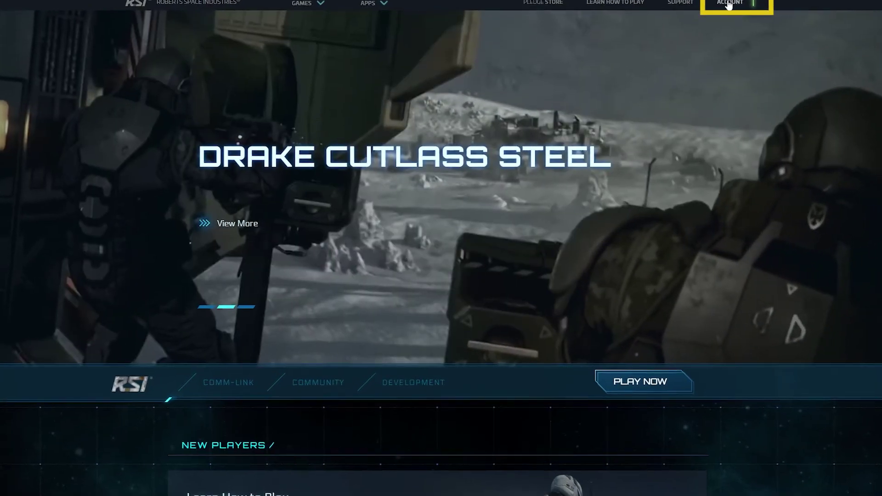
- Request 'Copy account to PTU' from the Public Test Universe page in account settings
{"action": "left_click", "coordinate": [721, 11]}
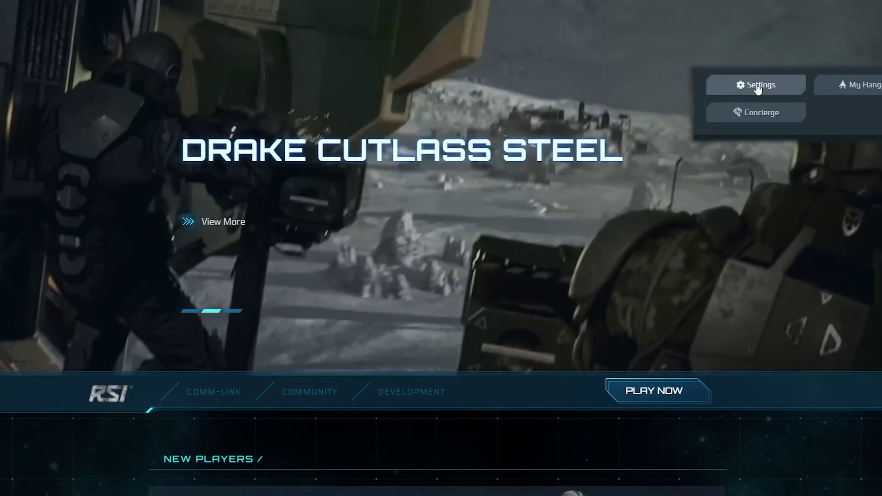
{"action": "left_click", "coordinate": [757, 84]}
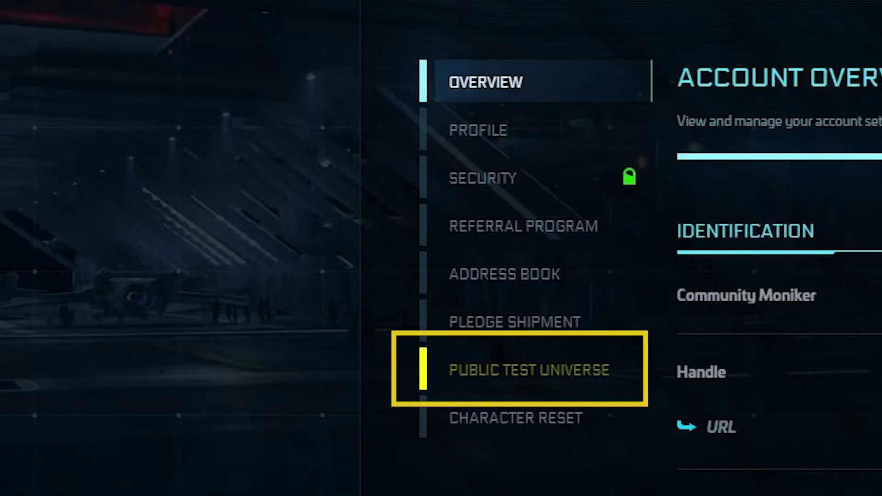
{"action": "left_click", "coordinate": [498, 373]}
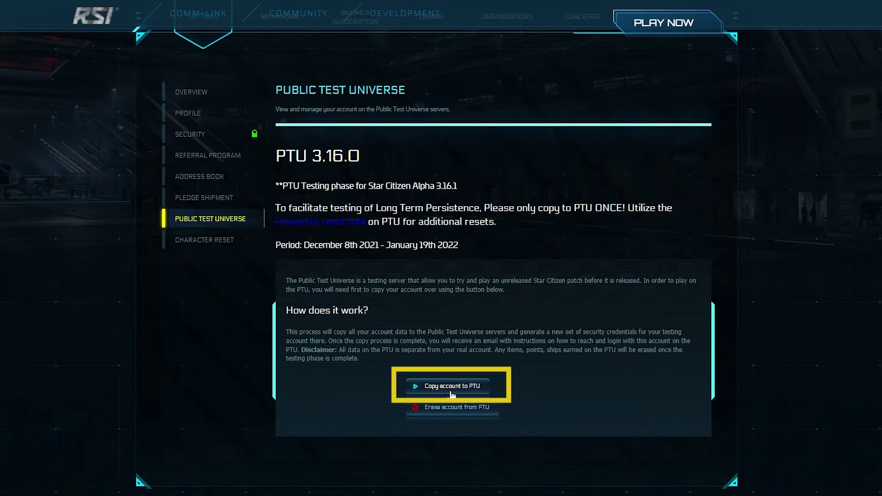
{"action": "left_click", "coordinate": [452, 389]}
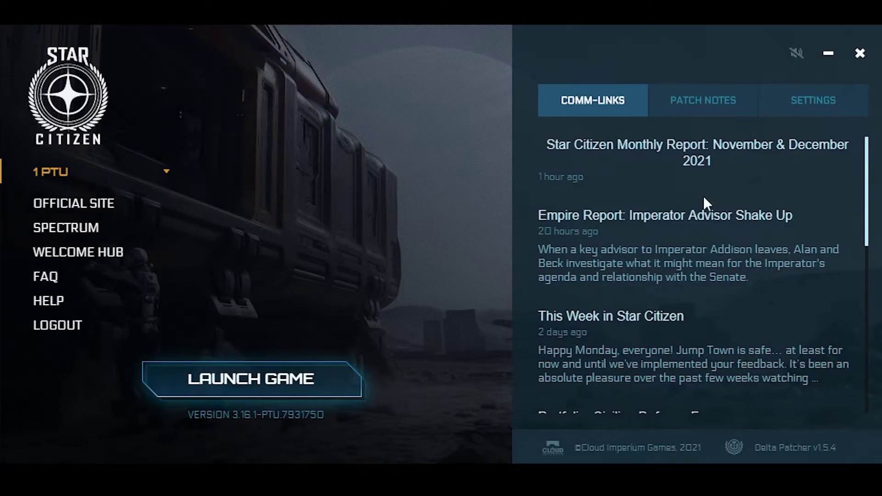
- Verify the installed PTU game files from the launcher settings
{"action": "left_click", "coordinate": [811, 112]}
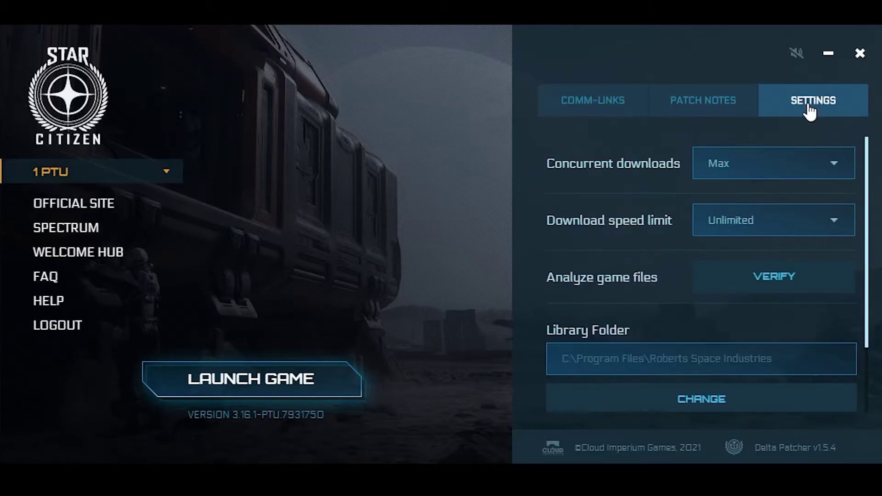
{"action": "left_click", "coordinate": [785, 287]}
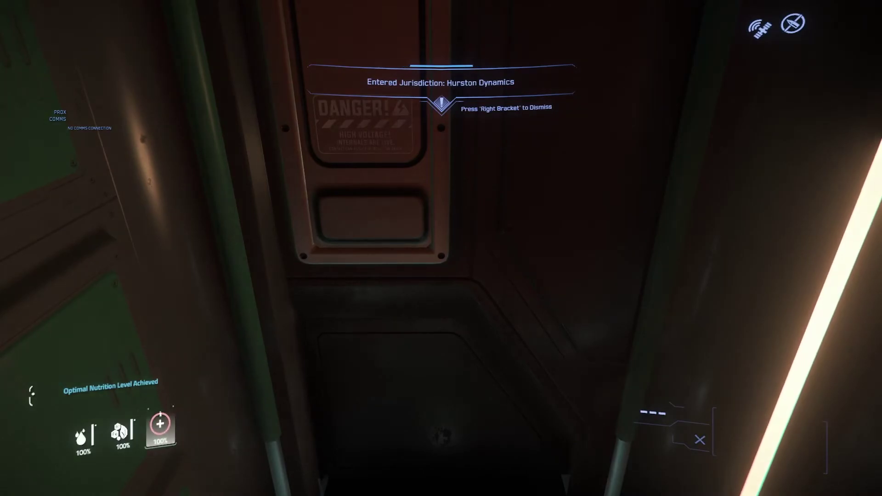
- Climb out of the bed pod after loading into the game
{"action": "key", "text": "y"}
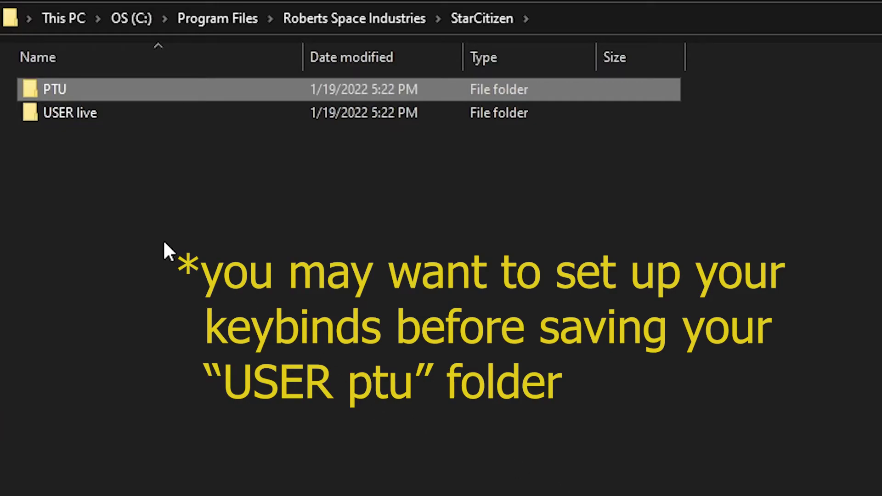
- Copy PTU's USER folder and paste it into StarCitizen
{"action": "double_click", "coordinate": [78, 88]}
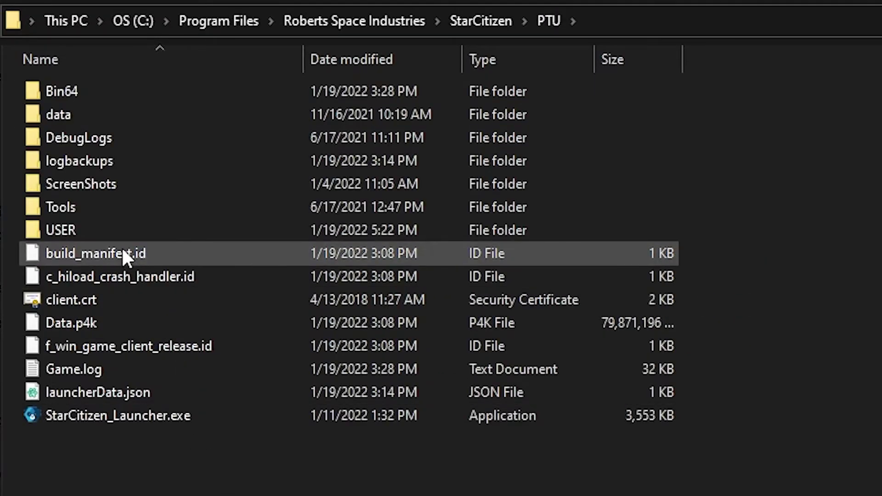
{"action": "left_click", "coordinate": [114, 230]}
{"action": "right_click", "coordinate": [114, 230]}
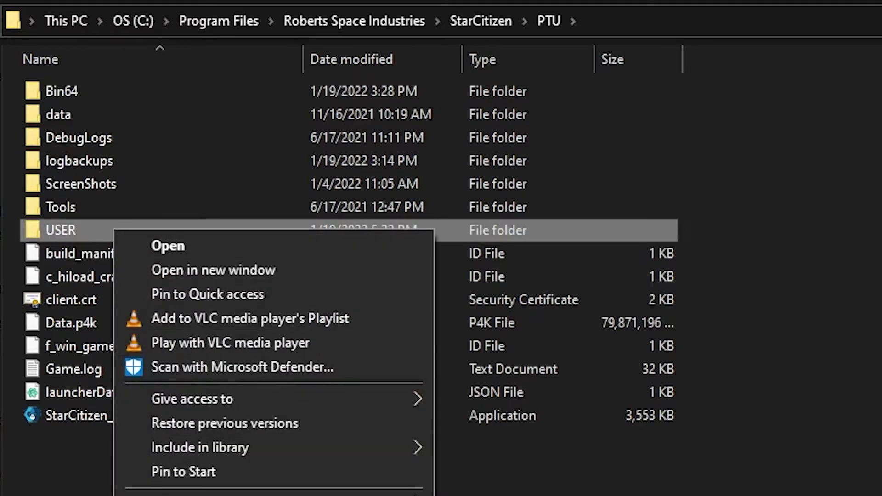
{"action": "key", "text": "Escape"}
{"action": "left_click", "coordinate": [463, 23]}
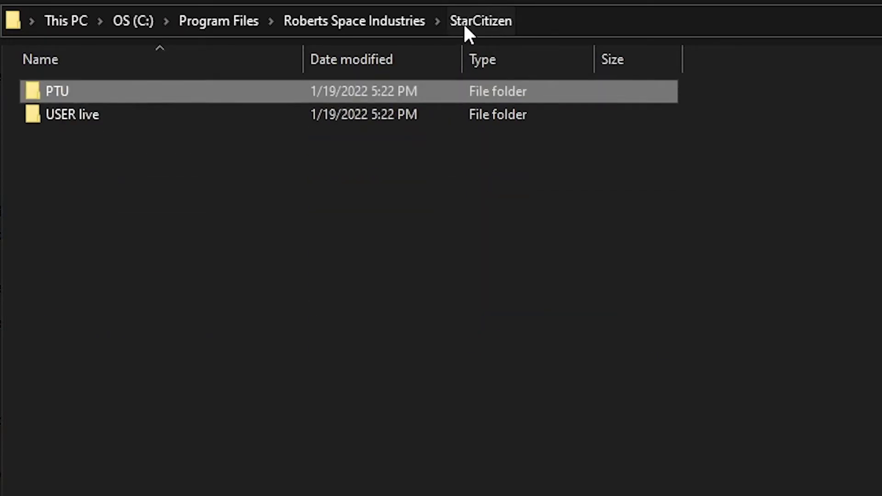
{"action": "right_click", "coordinate": [366, 361]}
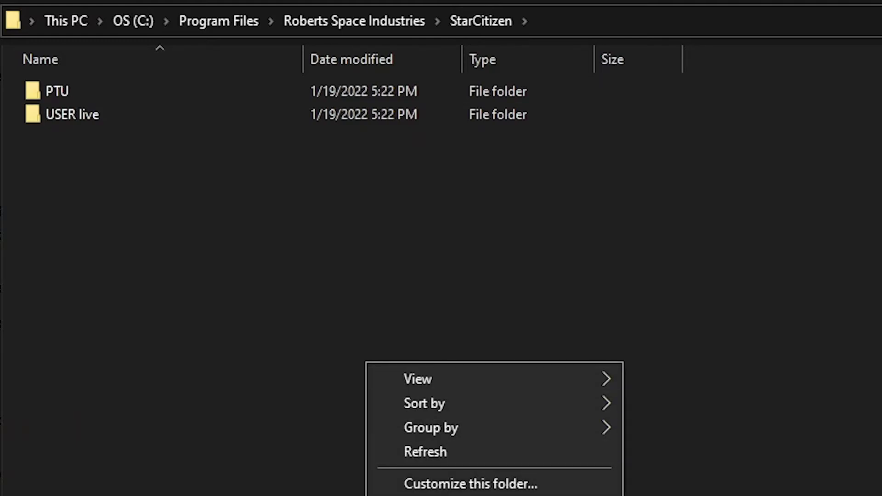
{"action": "key", "text": "ctrl+v"}
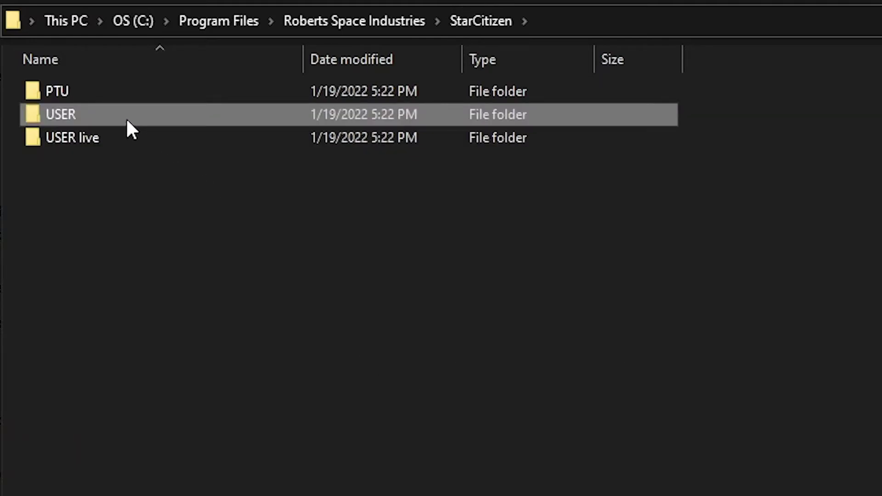
- Rename the pasted USER copy to 'USER ptu'
{"action": "right_click", "coordinate": [127, 117]}
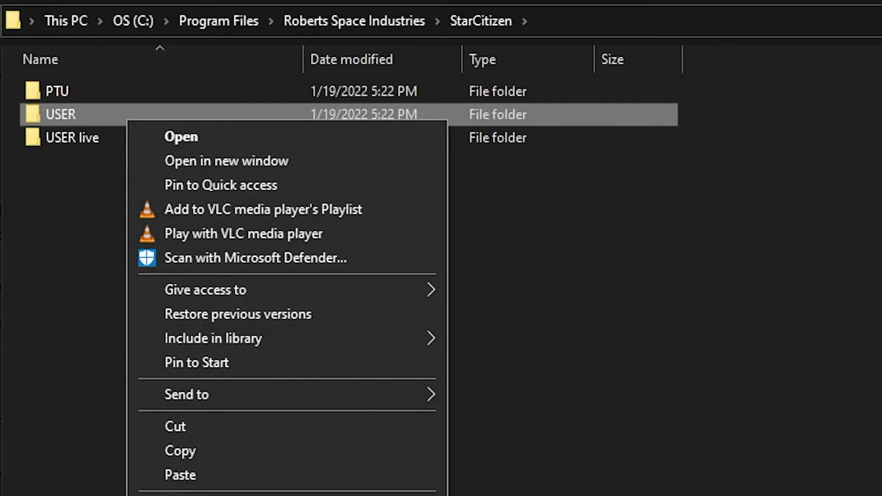
{"action": "key", "text": "m"}
{"action": "key", "text": "Right"}
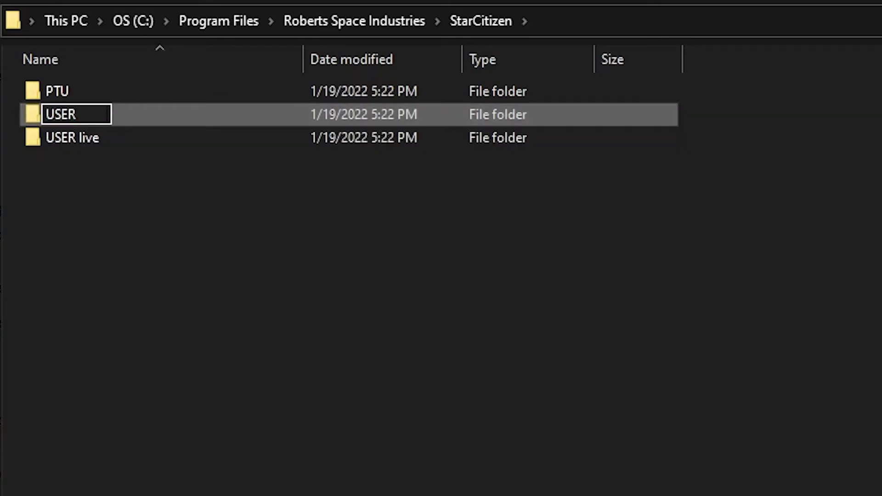
{"action": "type", "text": " ptu"}
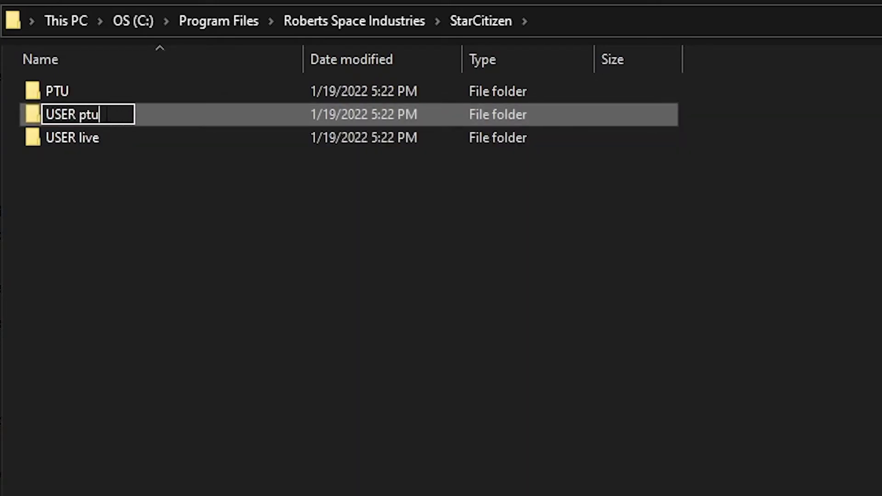
{"action": "left_click", "coordinate": [562, 369]}
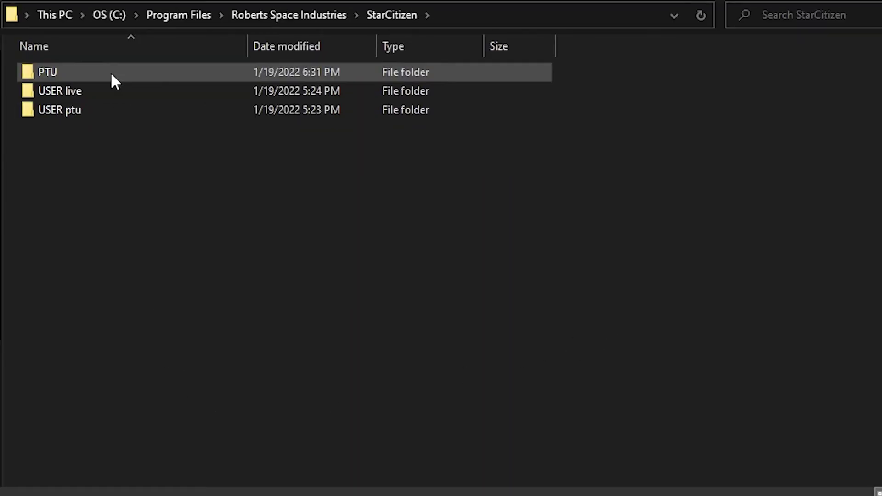
- Rename the PTU folder to LIVE
{"action": "right_click", "coordinate": [111, 73]}
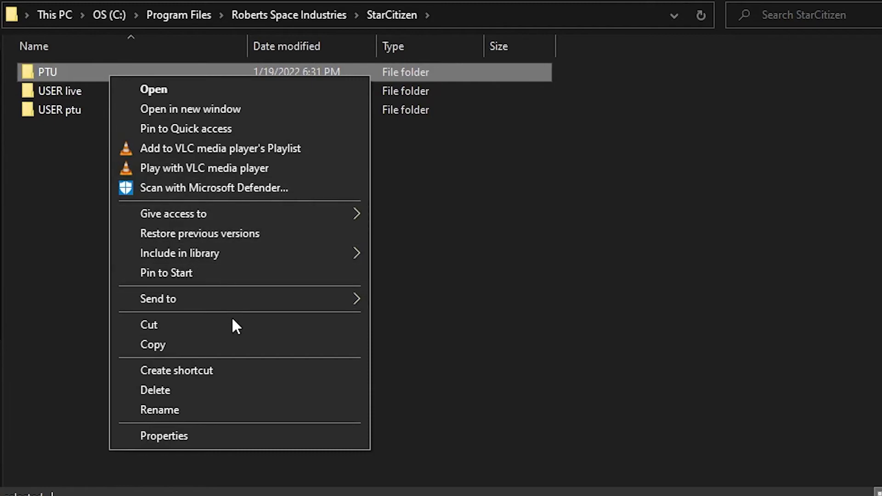
{"action": "left_click", "coordinate": [232, 411]}
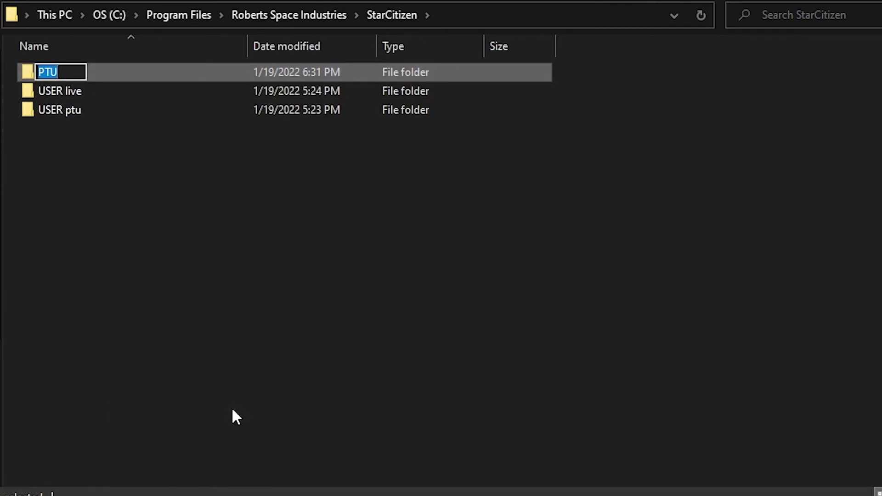
{"action": "type", "text": "LIVE"}
{"action": "left_click", "coordinate": [436, 276]}
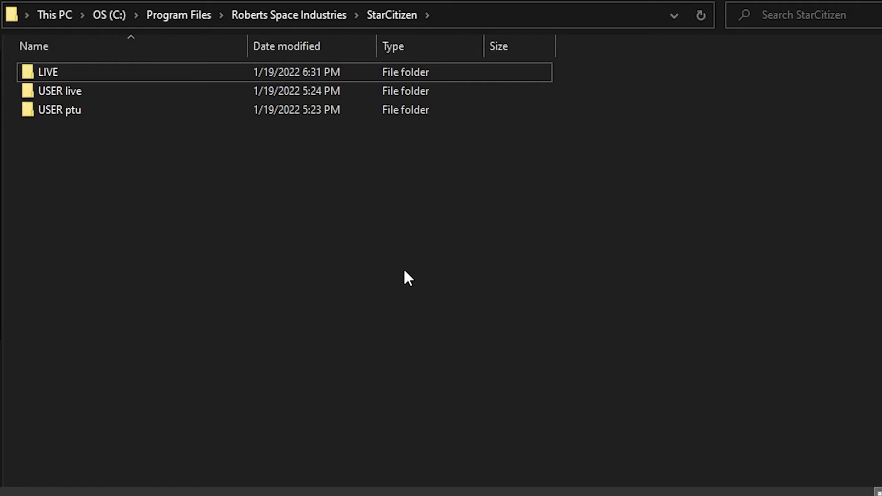
- Copy the USER live folder and paste it inside LIVE
{"action": "right_click", "coordinate": [76, 90]}
{"action": "left_click", "coordinate": [160, 363]}
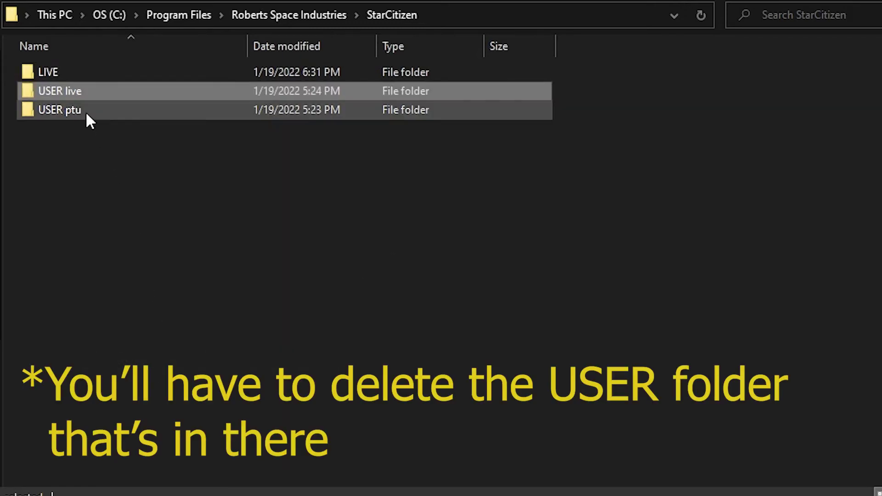
{"action": "left_click", "coordinate": [71, 72]}
{"action": "key", "text": "Return"}
{"action": "key", "text": "ctrl+v"}
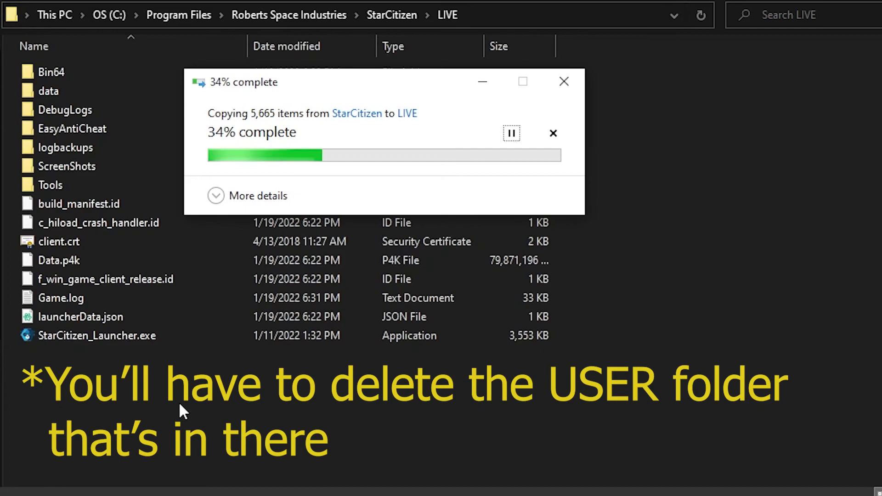
- Rename the pasted copy from 'USER live' to 'USER'
{"action": "right_click", "coordinate": [74, 209]}
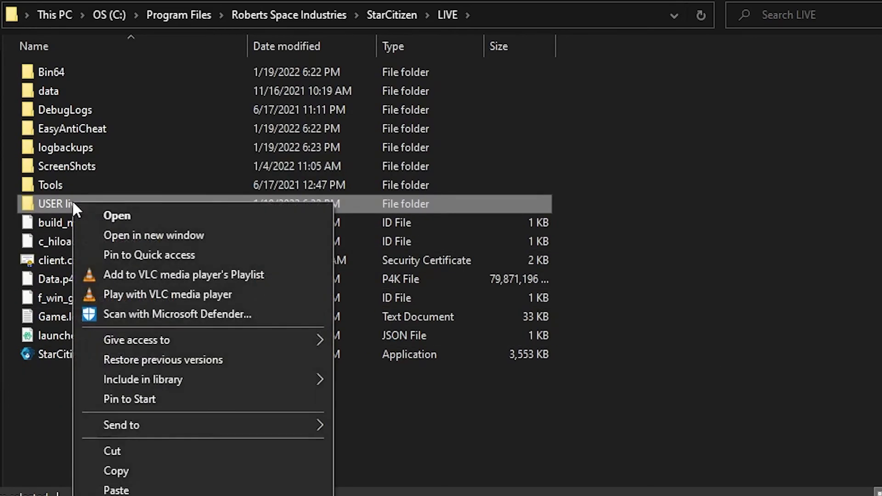
{"action": "key", "text": "m"}
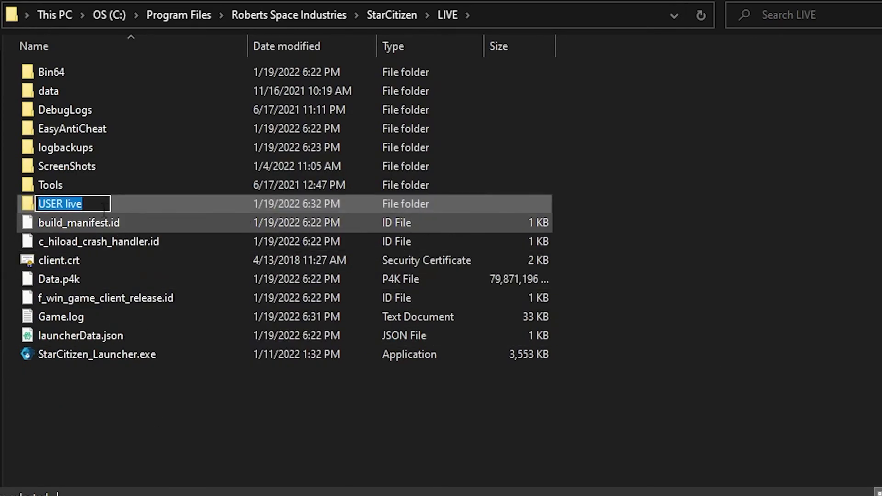
{"action": "left_click", "coordinate": [102, 202]}
{"action": "key", "text": "BackSpace"}
{"action": "key", "text": "BackSpace"}
{"action": "key", "text": "BackSpace"}
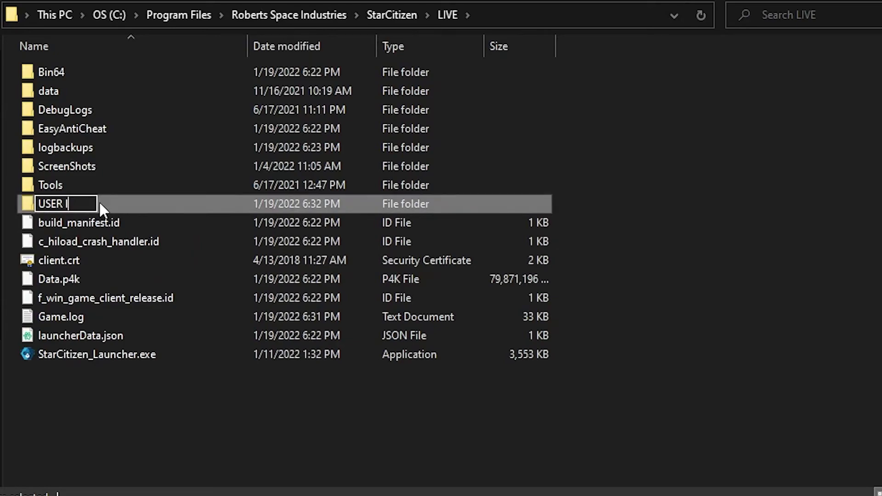
{"action": "key", "text": "BackSpace"}
{"action": "key", "text": "BackSpace"}
{"action": "key", "text": "Return"}
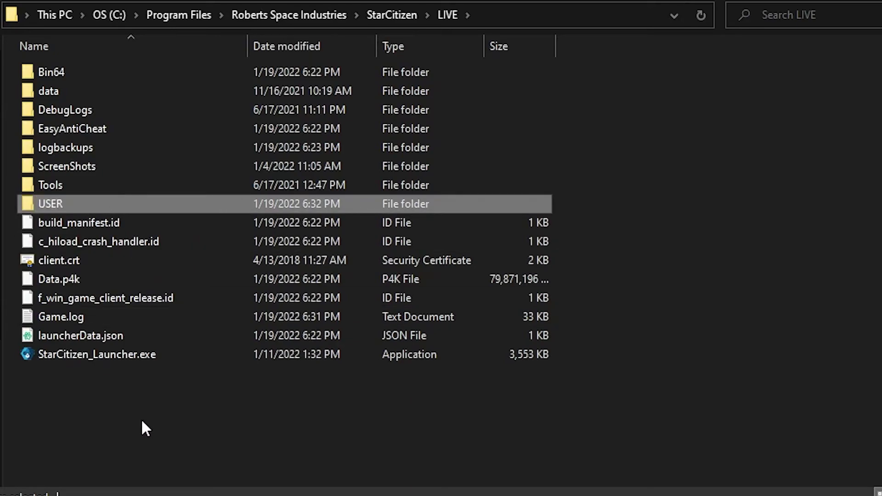
- Delete the EasyAntiCheat folder from LIVE
{"action": "left_click", "coordinate": [82, 140]}
{"action": "right_click", "coordinate": [81, 134]}
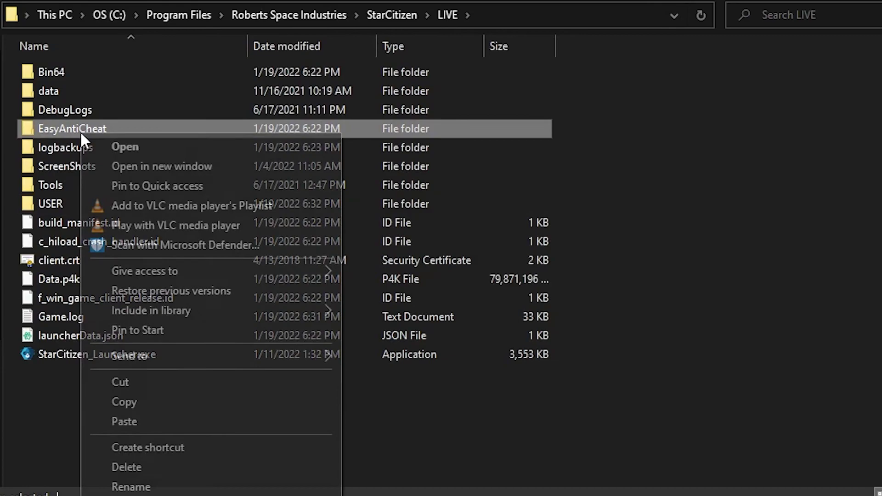
{"action": "left_click", "coordinate": [184, 468]}
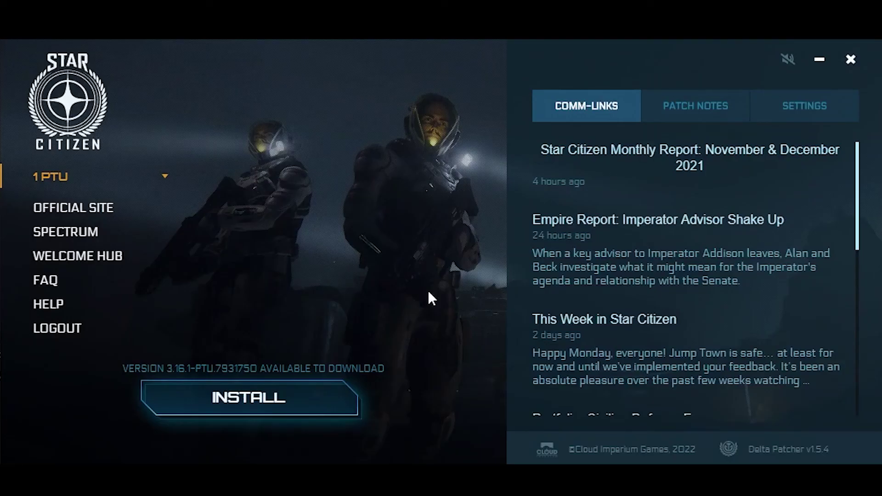
- Switch the launcher environment to LIVE and verify the LIVE game files
{"action": "left_click", "coordinate": [159, 180]}
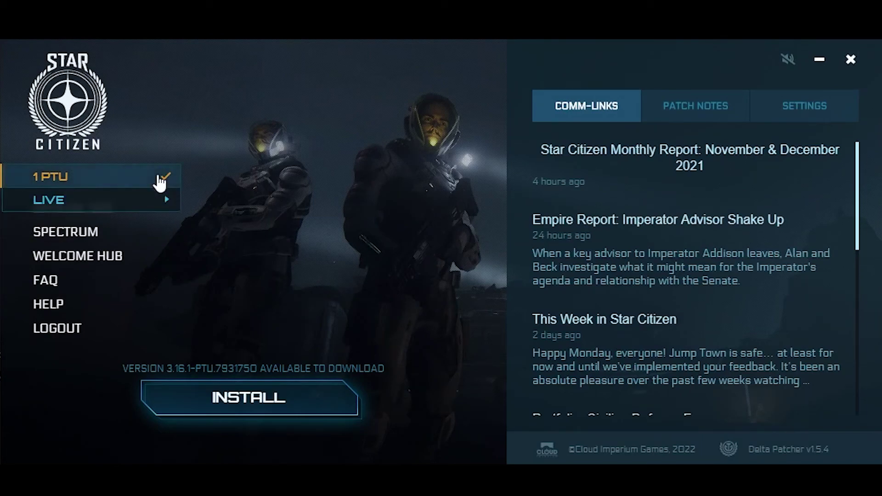
{"action": "left_click", "coordinate": [139, 200]}
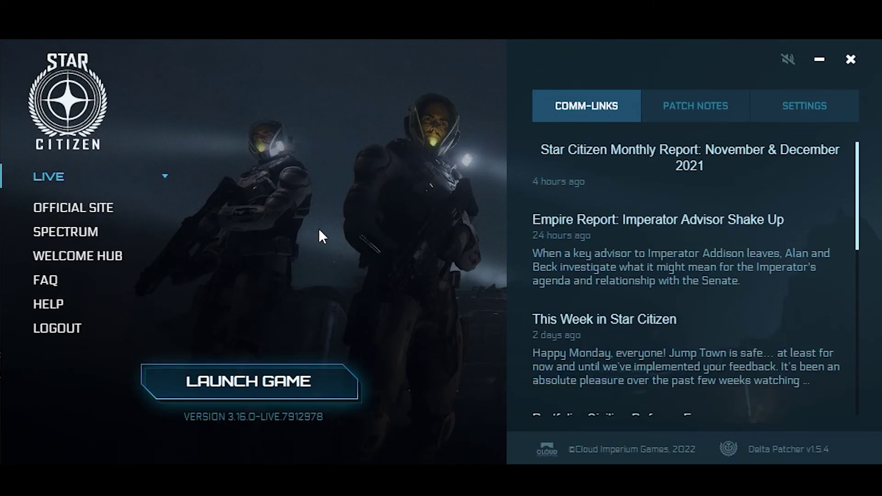
{"action": "left_click", "coordinate": [827, 108]}
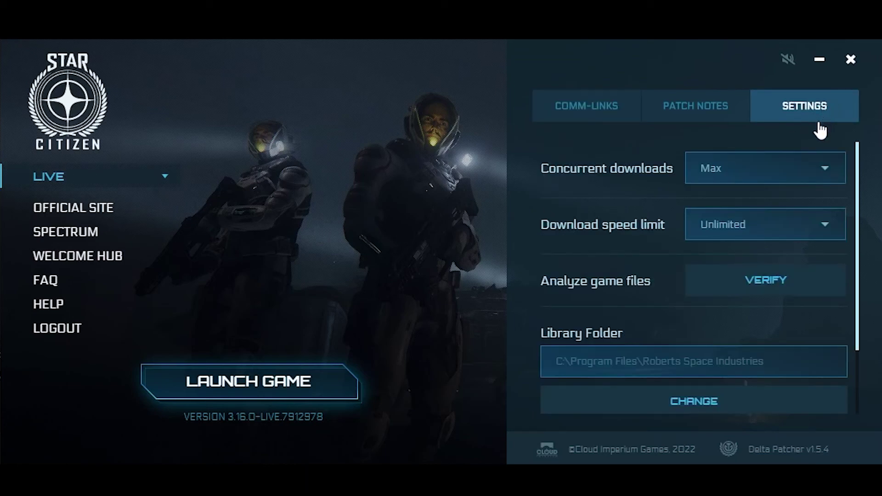
{"action": "left_click", "coordinate": [785, 295]}
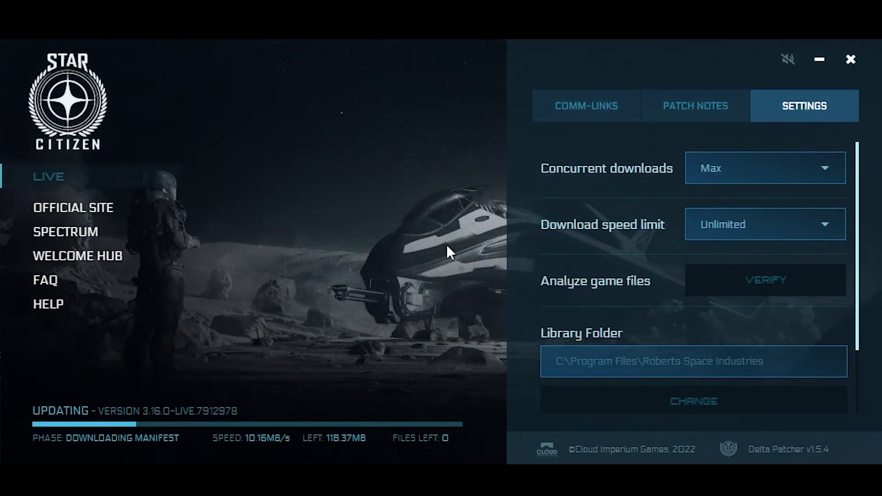